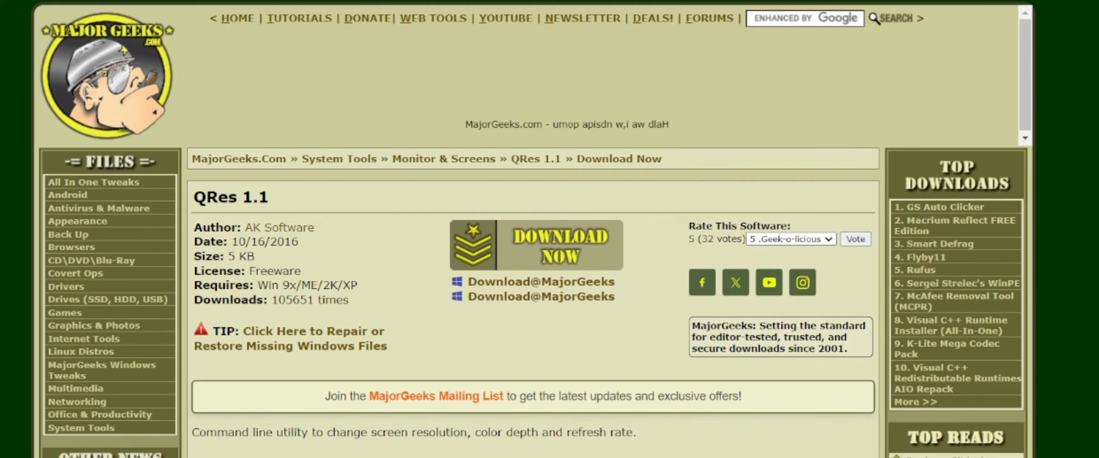
Download QRes 1.1 from MajorGeeks and save the zip archive to disk
left_click(531, 258)
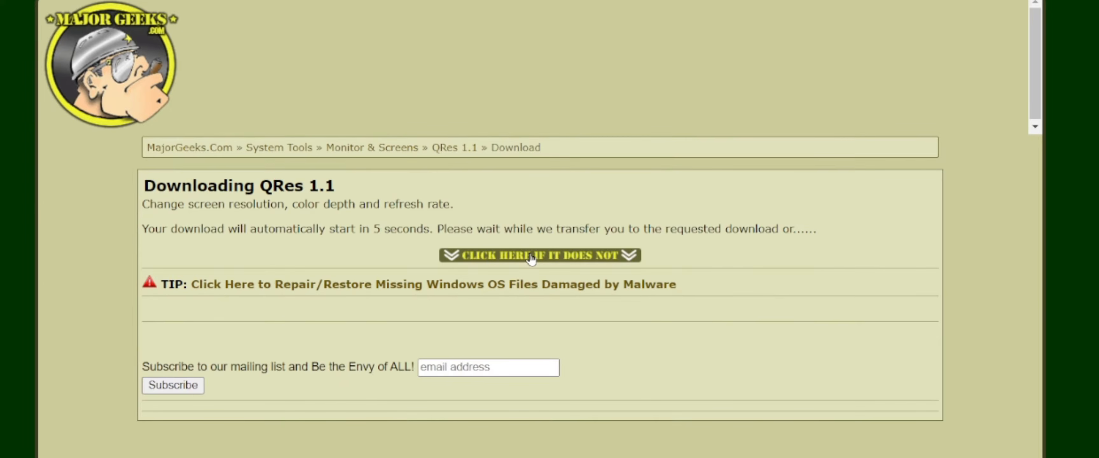
left_click(531, 256)
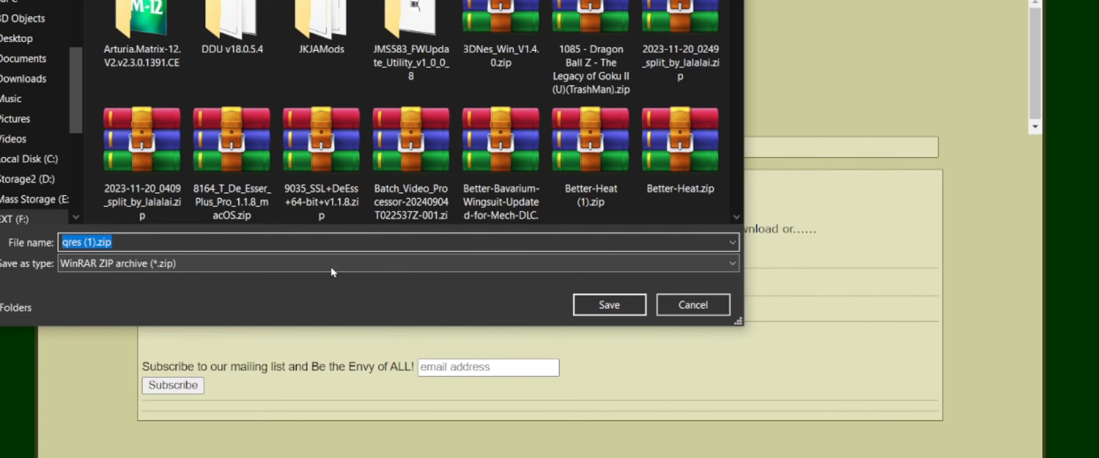
left_click(619, 304)
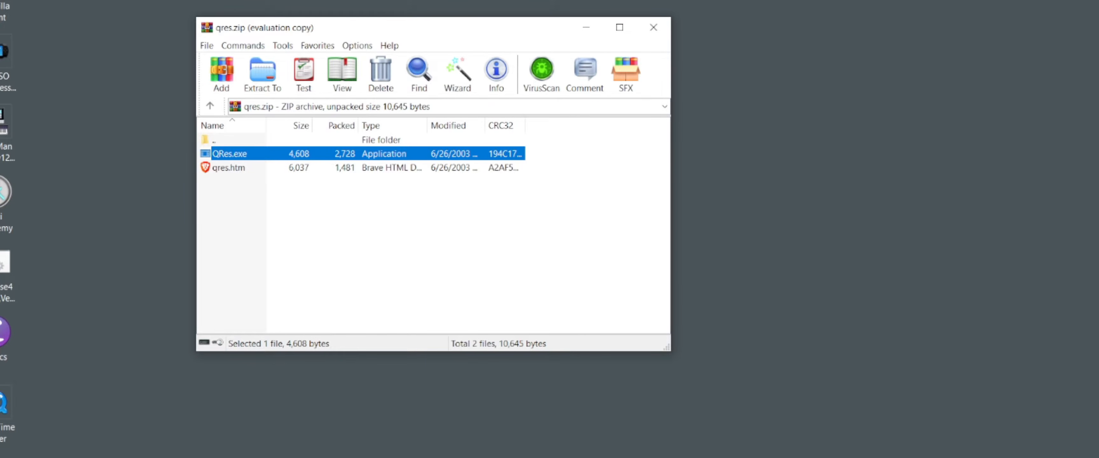
Extract QRes.exe from the qres.zip archive into a new folder named QRES on the C: drive
left_click(303, 213)
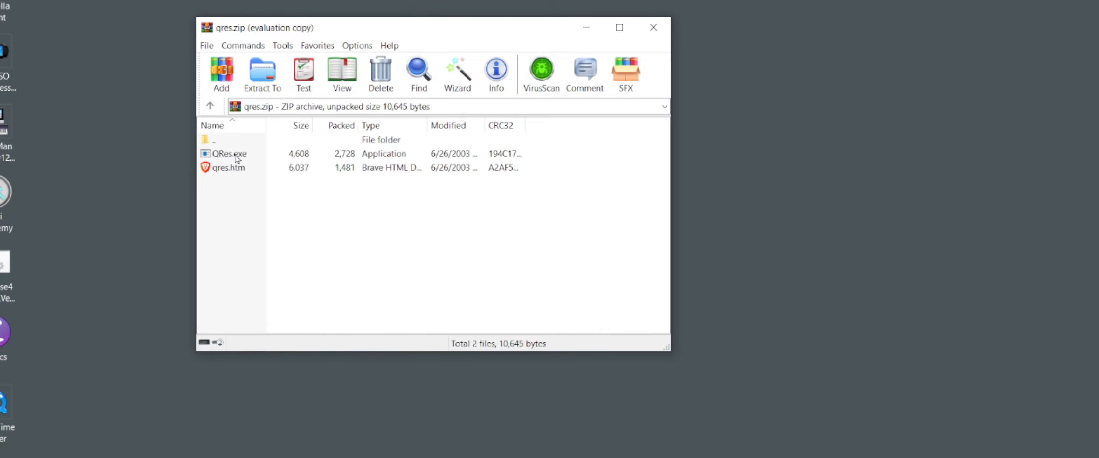
key("ctrl")
key("ctrl")
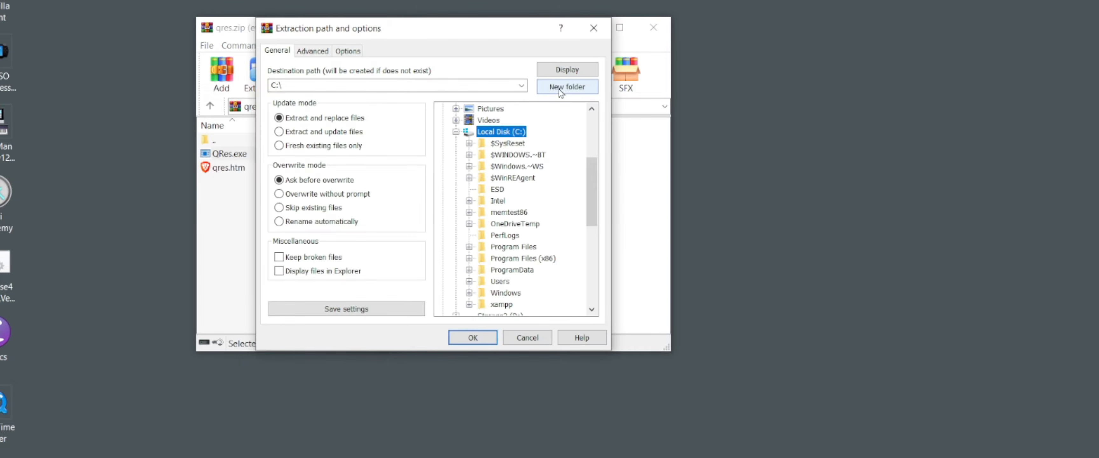
left_click(559, 88)
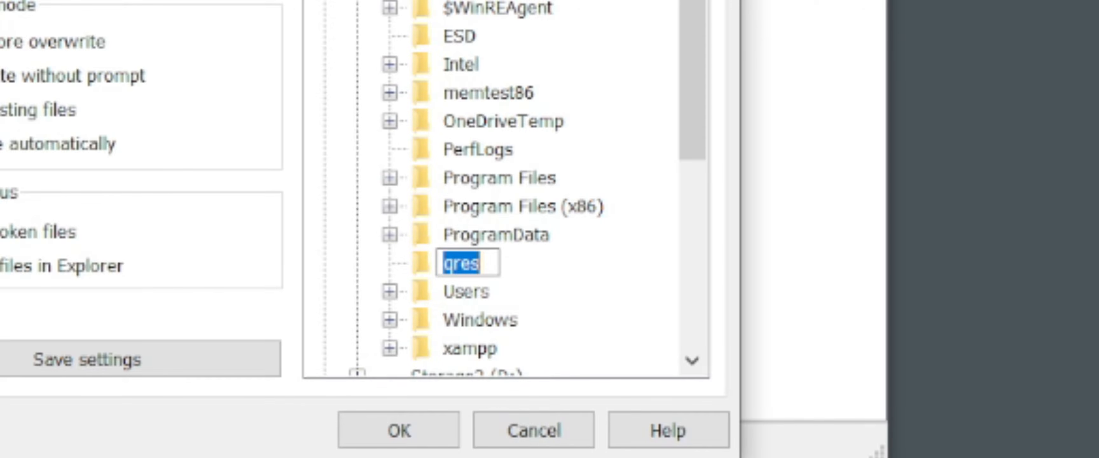
type("QRES")
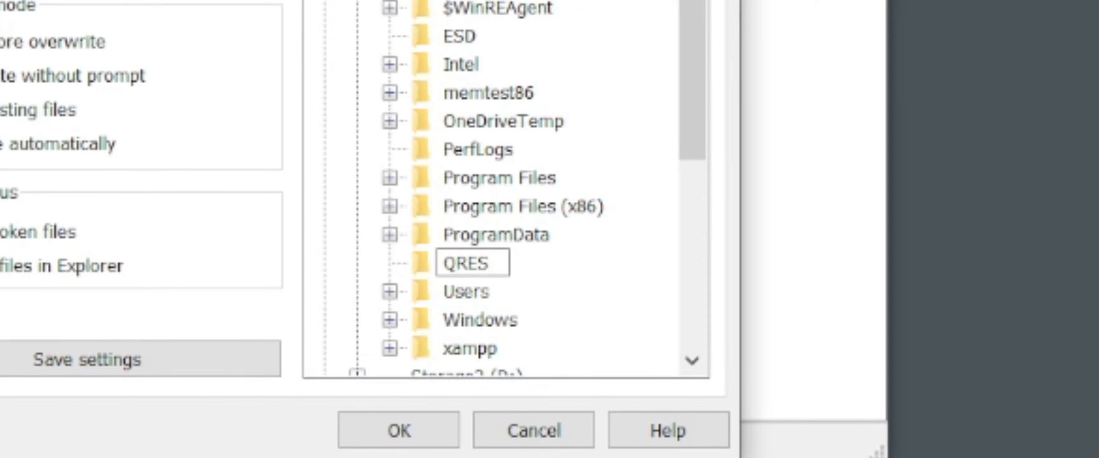
key("Return")
left_click(464, 264)
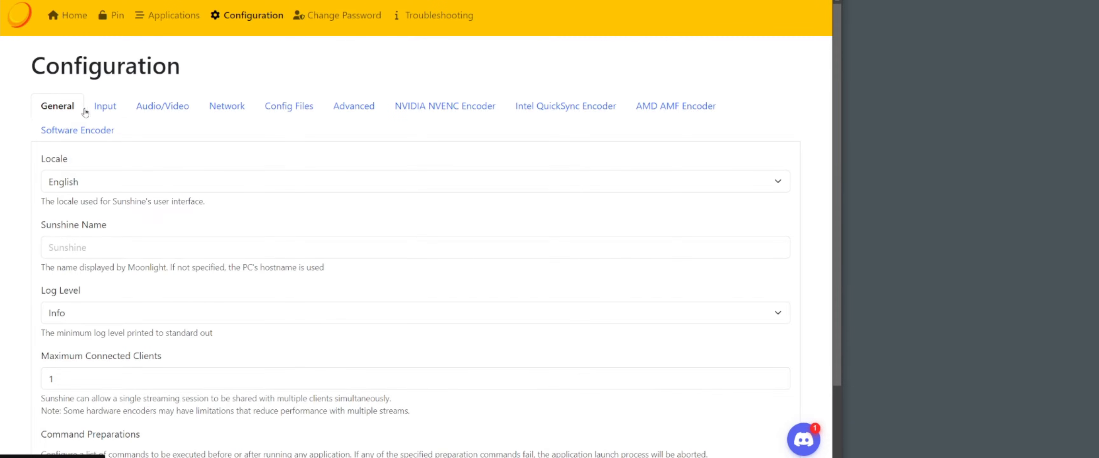
Switch to the Sunshine configuration page and look through its Audio/Video settings
left_click(164, 111)
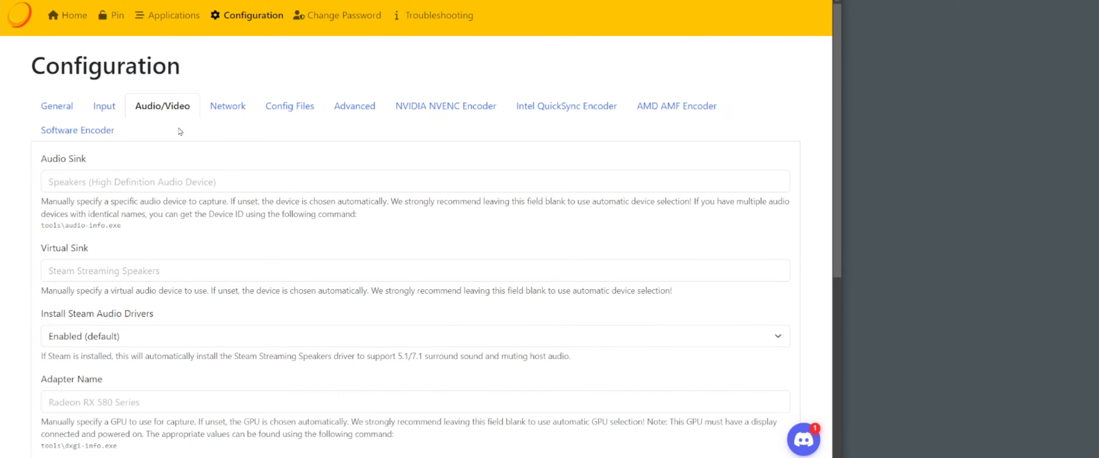
scroll(178, 128, "down", 6)
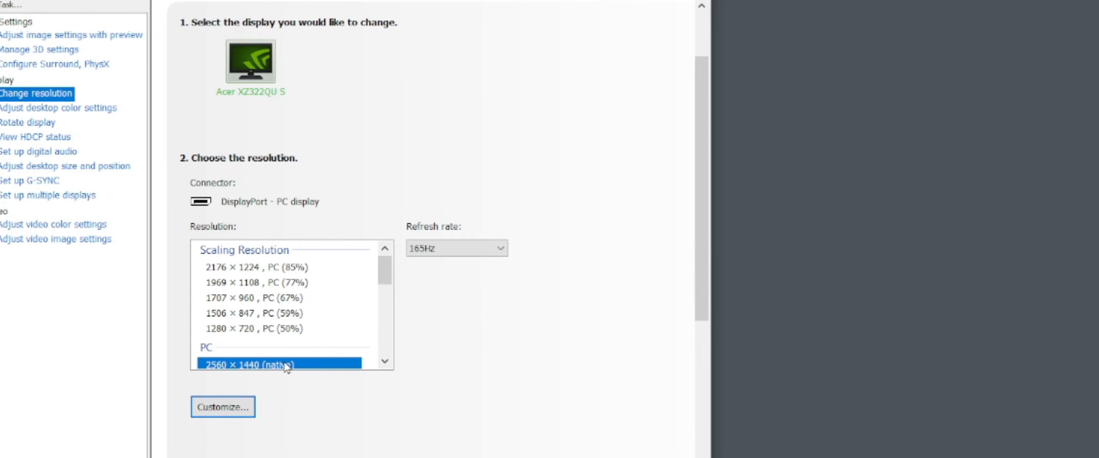
In NVIDIA Control Panel, review the Acer display's available resolutions and begin creating a custom resolution
scroll(287, 322, "down", 3)
scroll(290, 325, "down", 5)
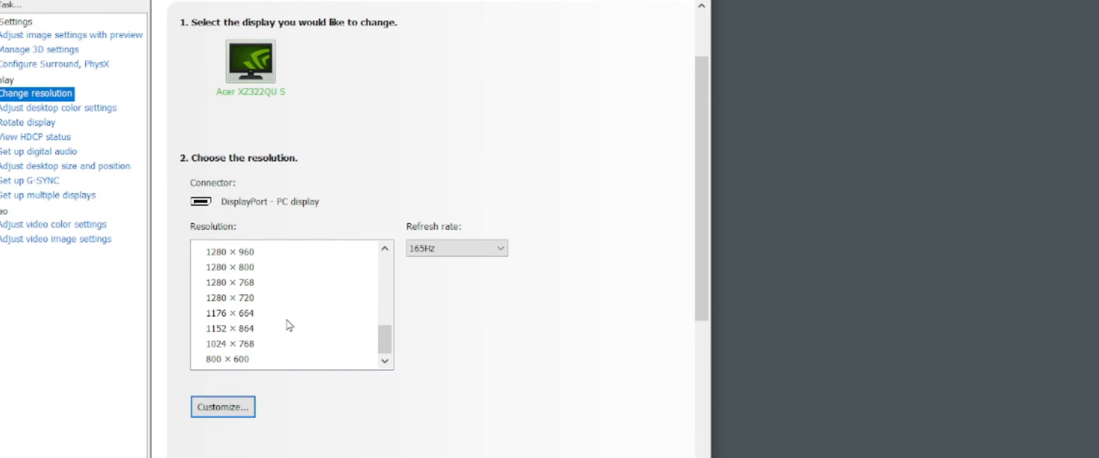
scroll(289, 325, "up", 8)
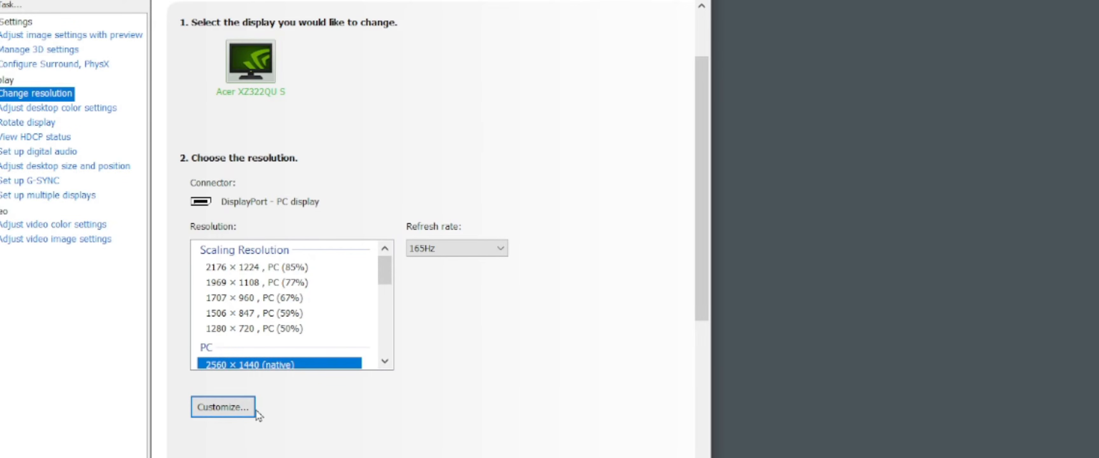
left_click(235, 408)
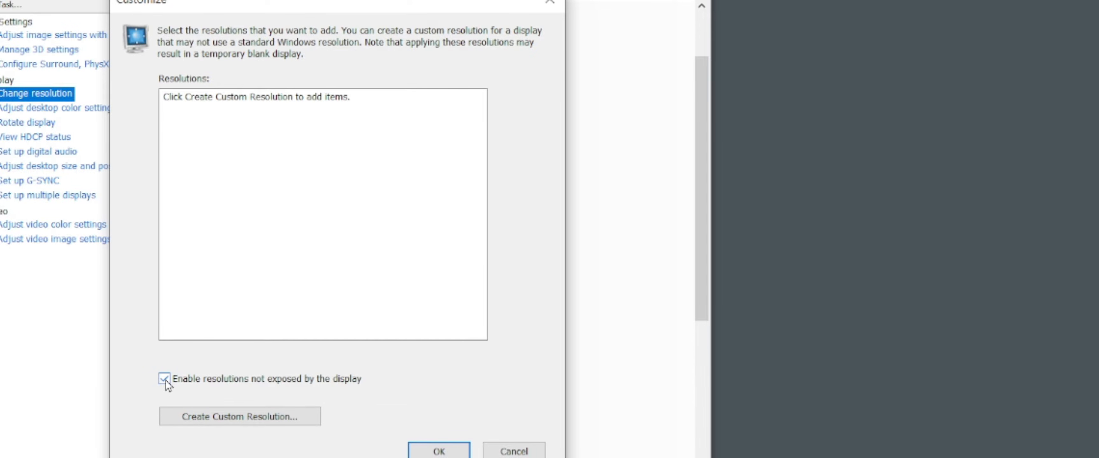
left_click(236, 421)
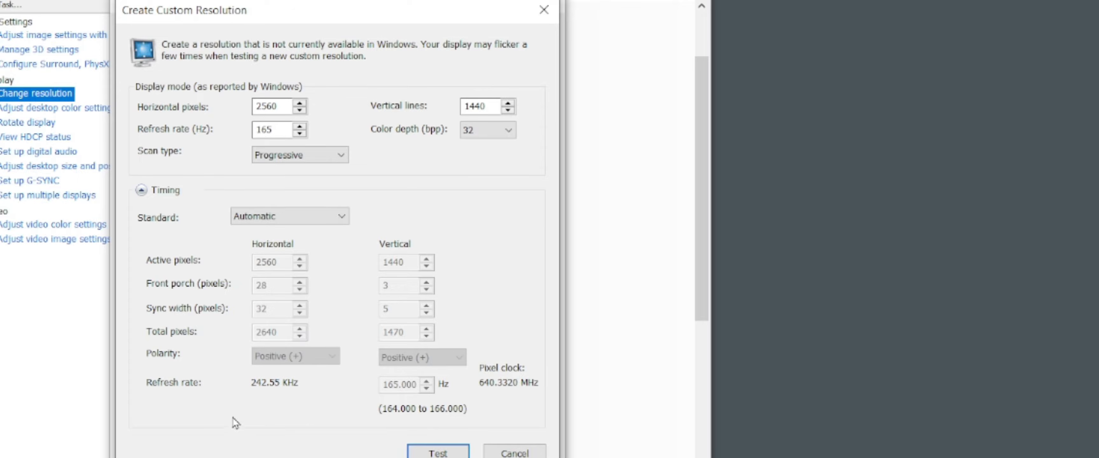
Set the custom resolution to 3440 horizontal pixels at 60 Hz, test it, and accept the customized resolution list
left_click(283, 106)
double_click(284, 106)
key("BackSpace")
type("3440")
double_click(283, 128)
key("BackSpace")
type("60")
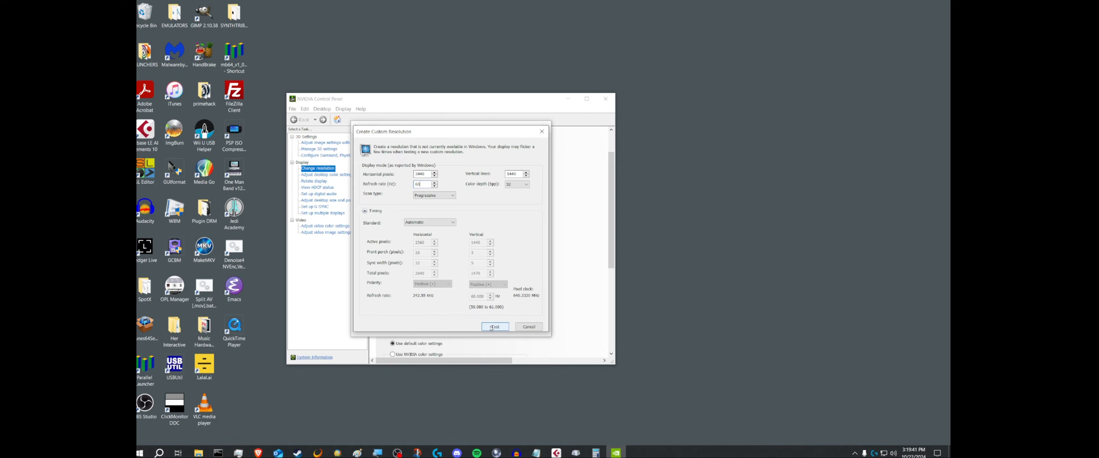
left_click(430, 452)
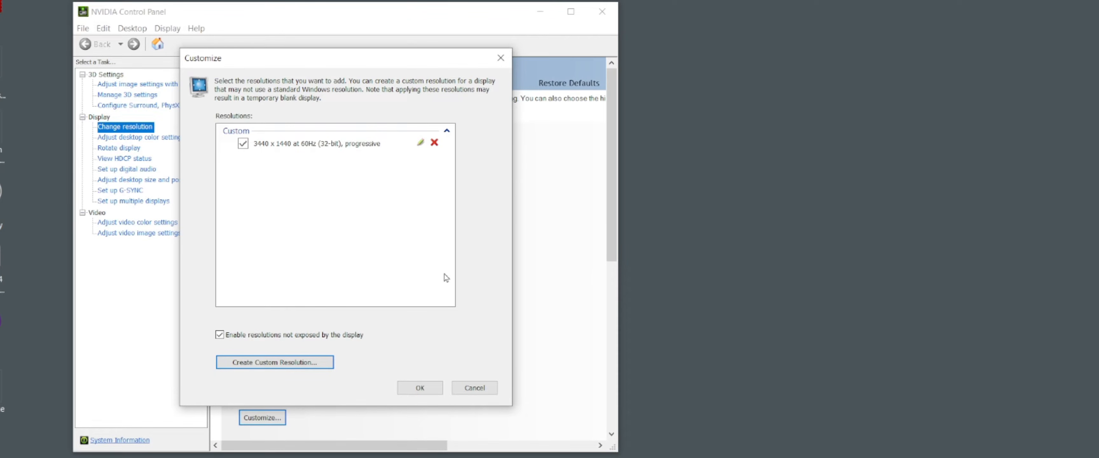
left_click(419, 387)
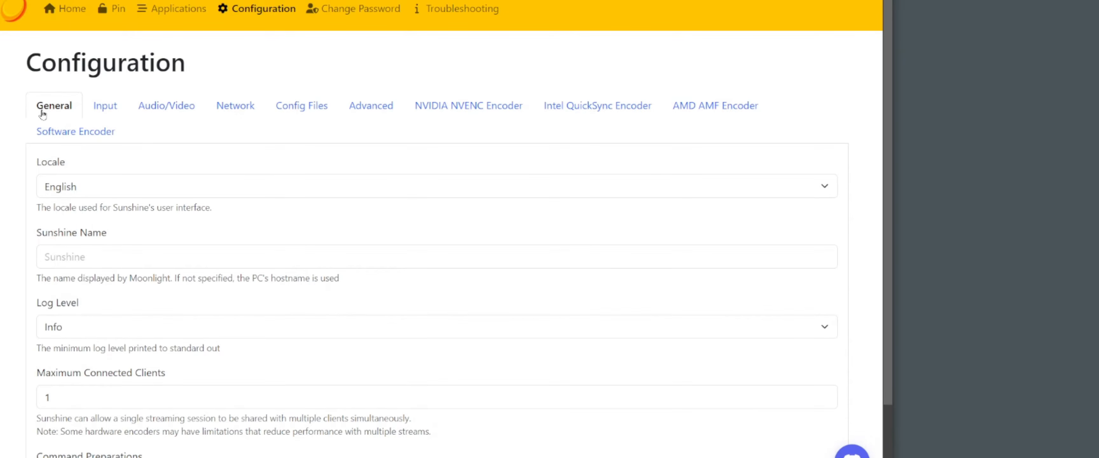
In Sunshine's General configuration, add a new entry under Command Preparations
left_click(42, 110)
left_click(41, 111)
scroll(145, 140, "down", 2)
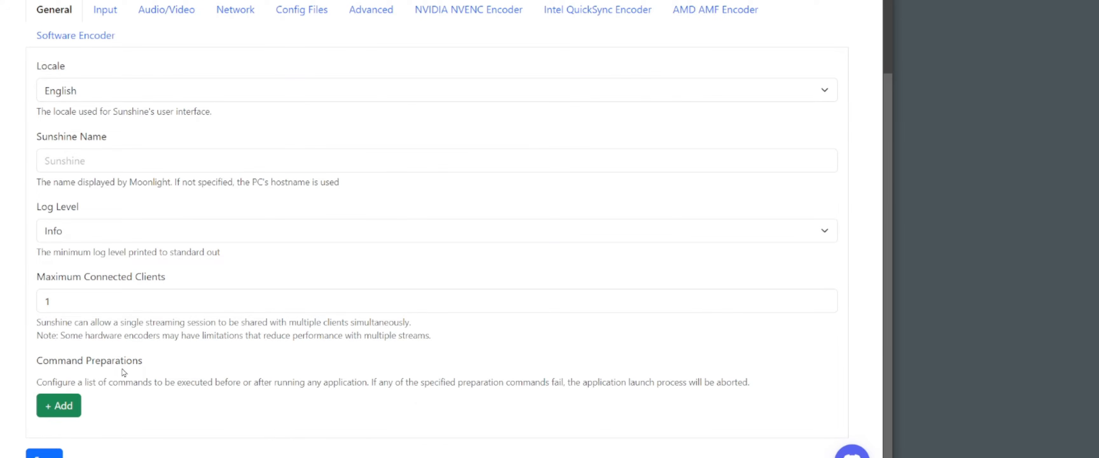
left_click(64, 409)
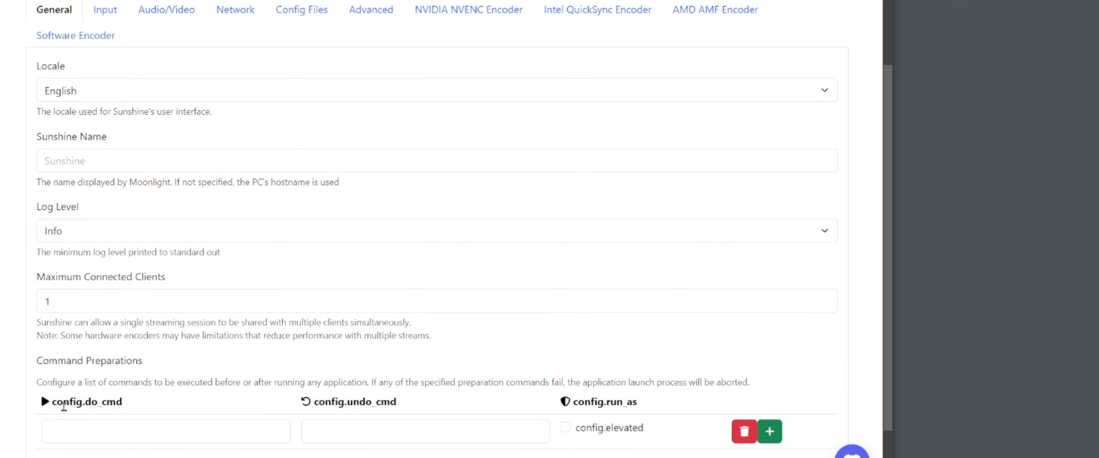
left_click(226, 430)
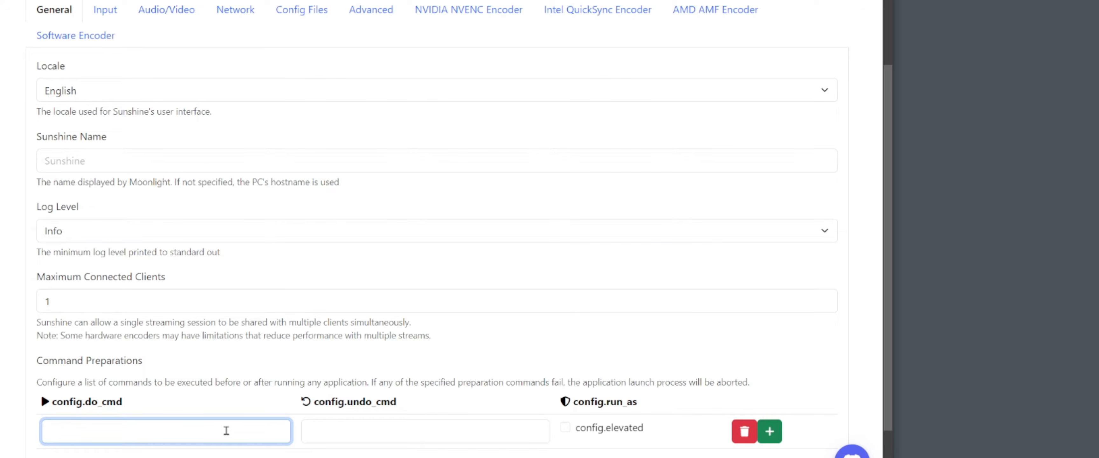
left_click(397, 438)
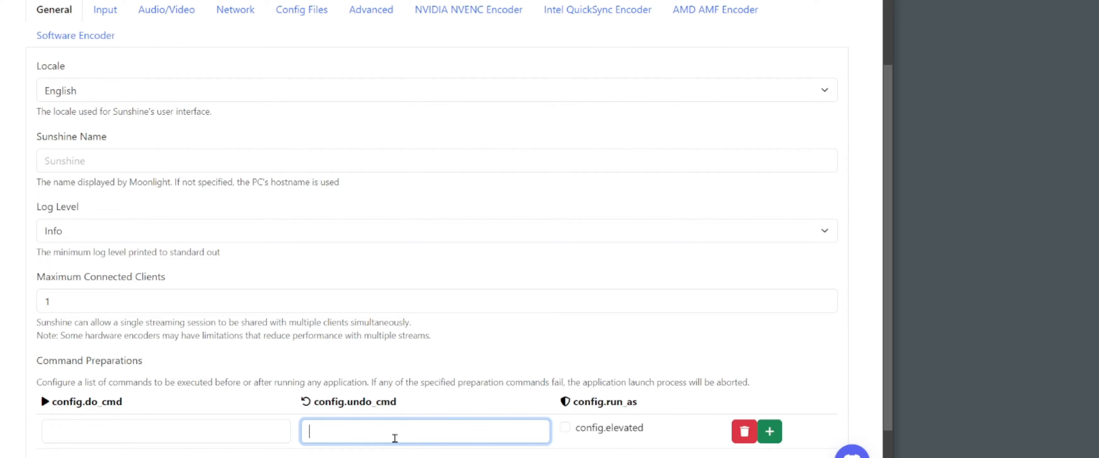
left_click(256, 424)
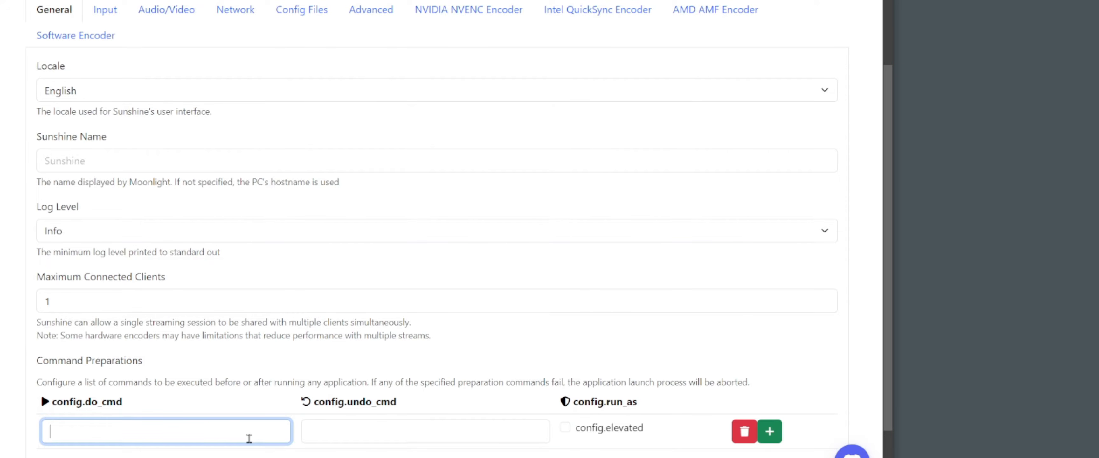
left_click(420, 422)
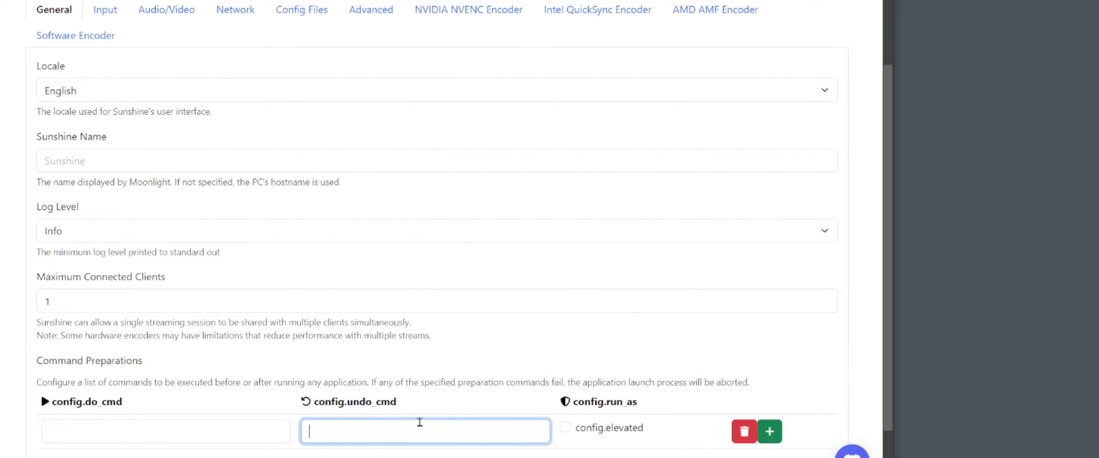
Enter "C:\QRES\Qres.exe /x:3440 /y:1440 /r:60" as the entry's do command
left_click(264, 434)
left_click(116, 434)
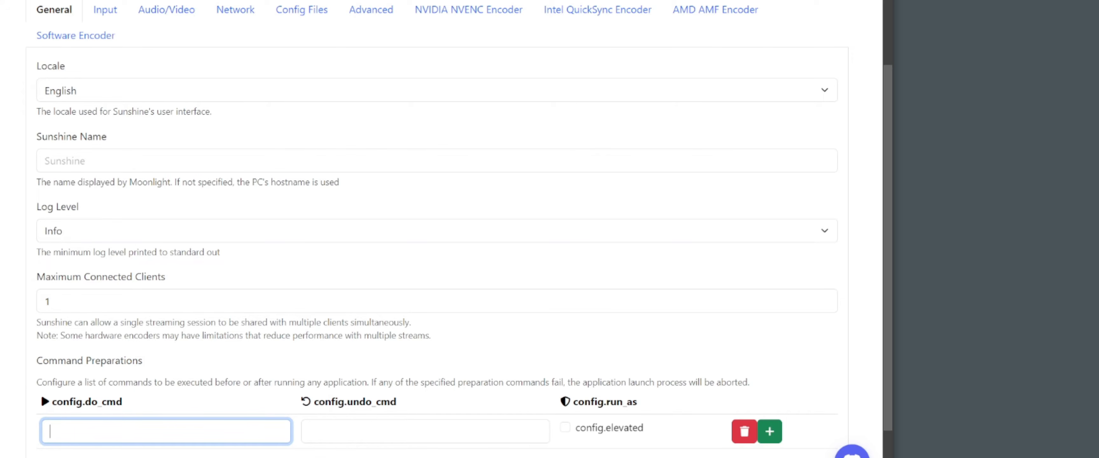
type("C:\\Q")
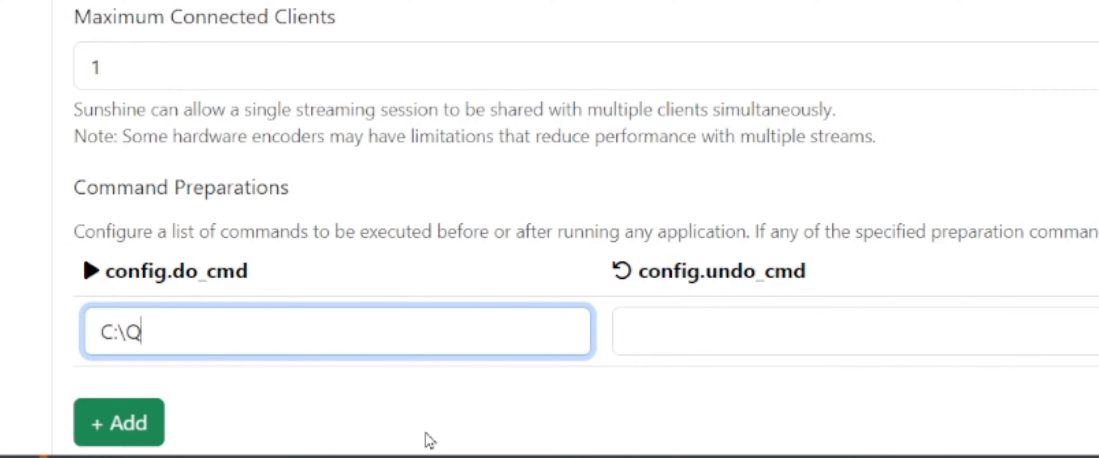
type("RES\\")
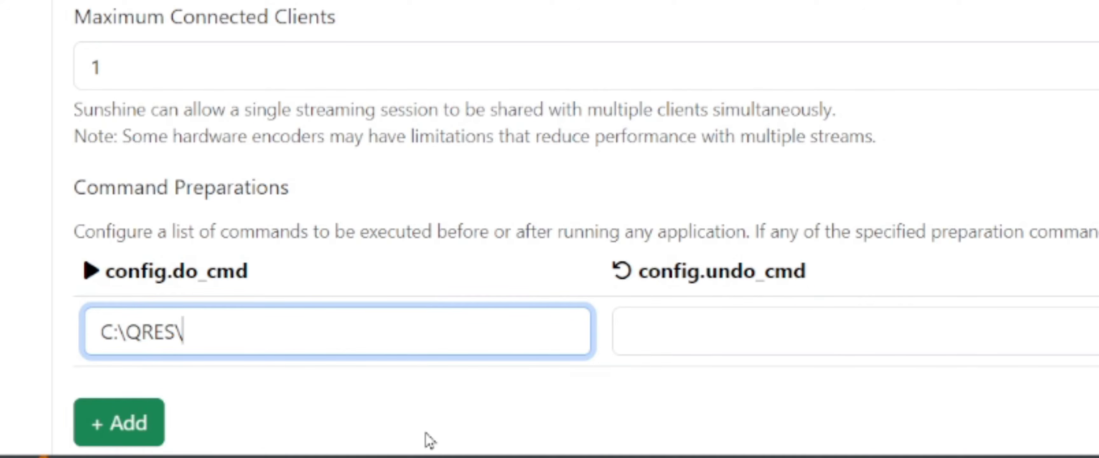
type("Qres.exe")
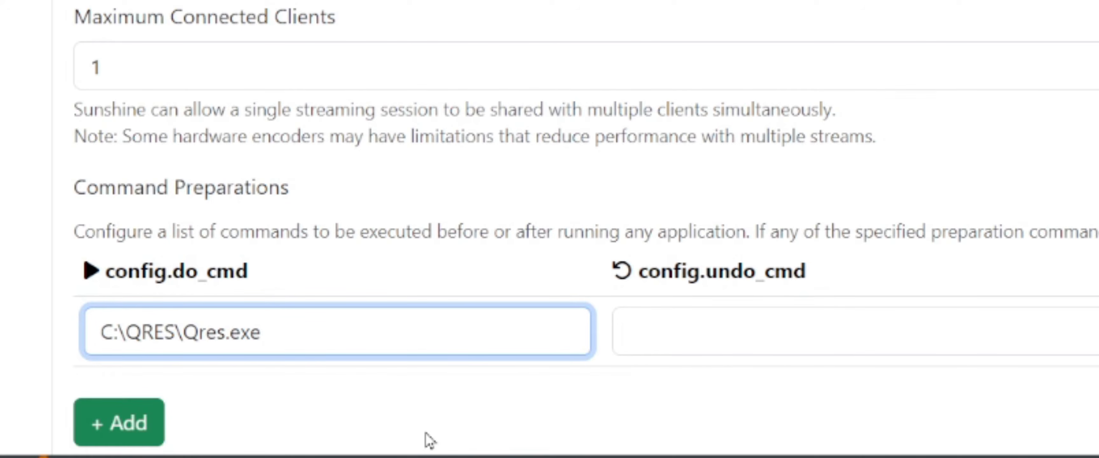
type("/x:3440")
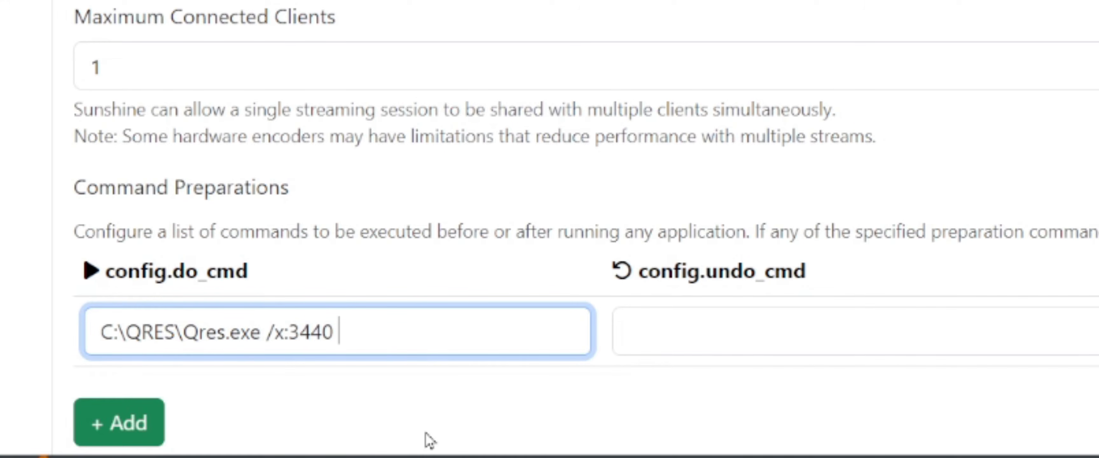
type(" /y:1440")
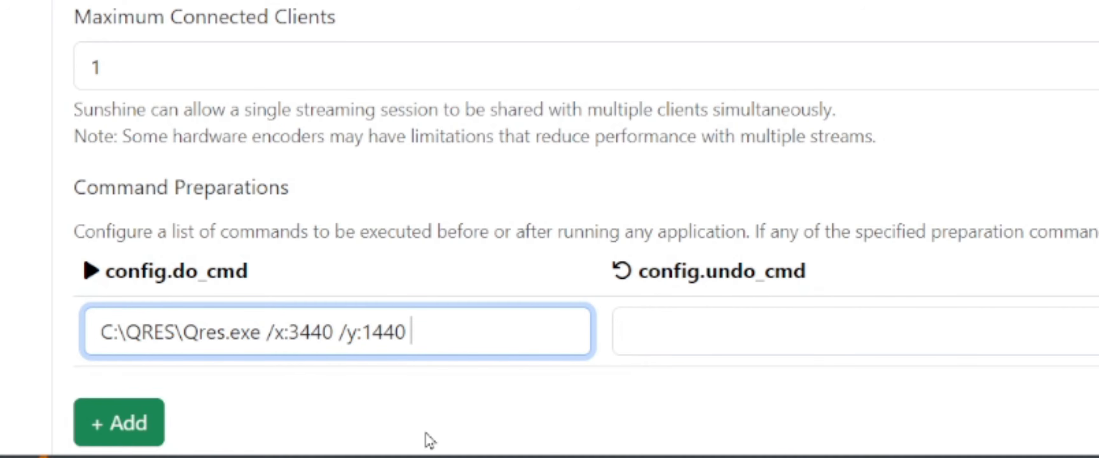
type("/r:")
type("60")
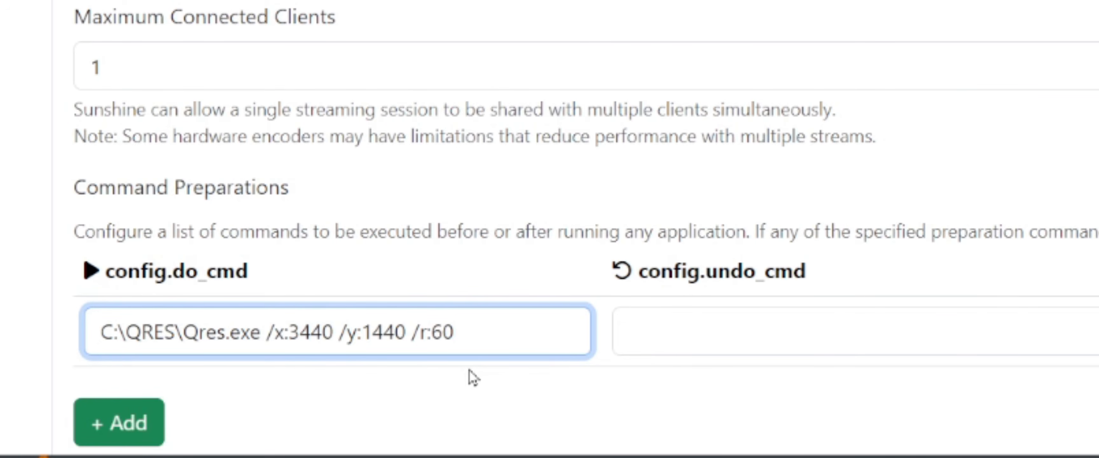
key("Tab")
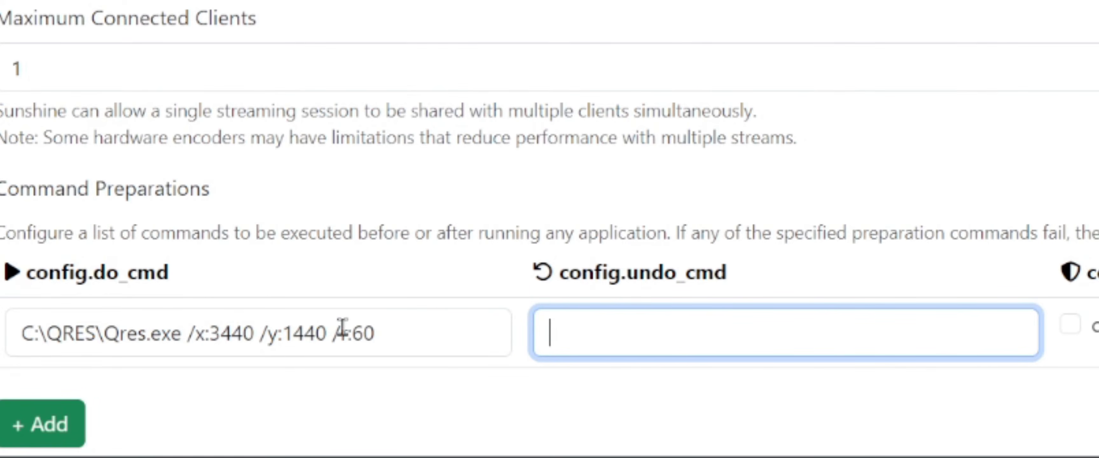
Copy the full do command into the same entry's empty undo command
left_click_drag(394, 341, 15, 347)
key("ctrl+c")
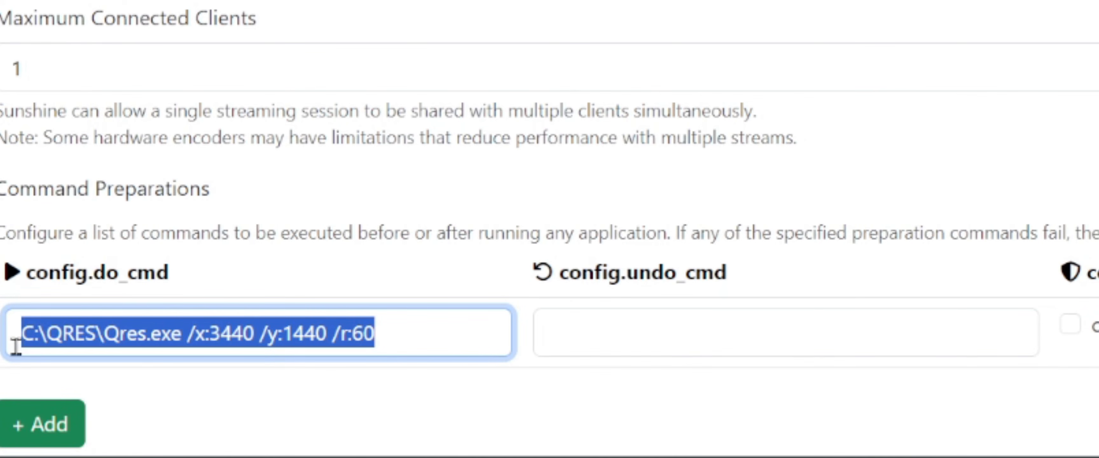
right_click(190, 330)
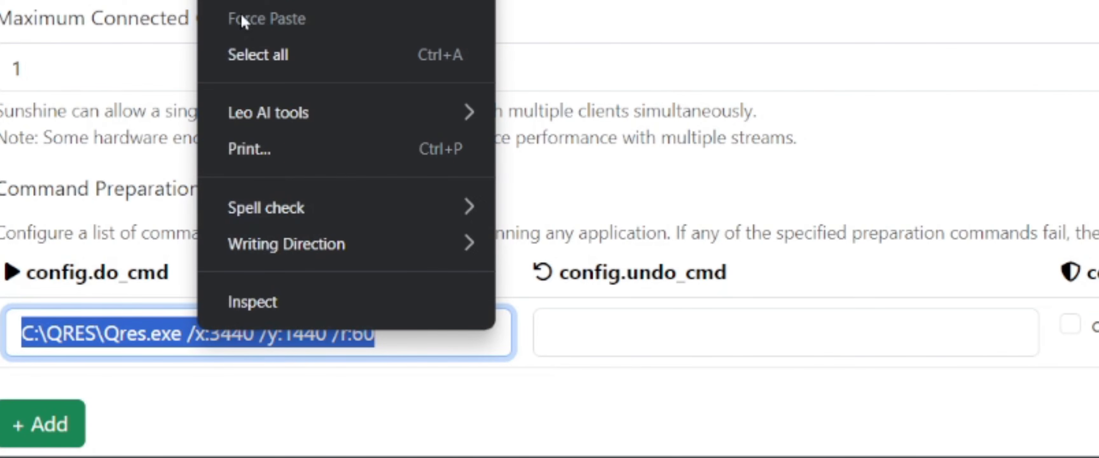
left_click(273, 0)
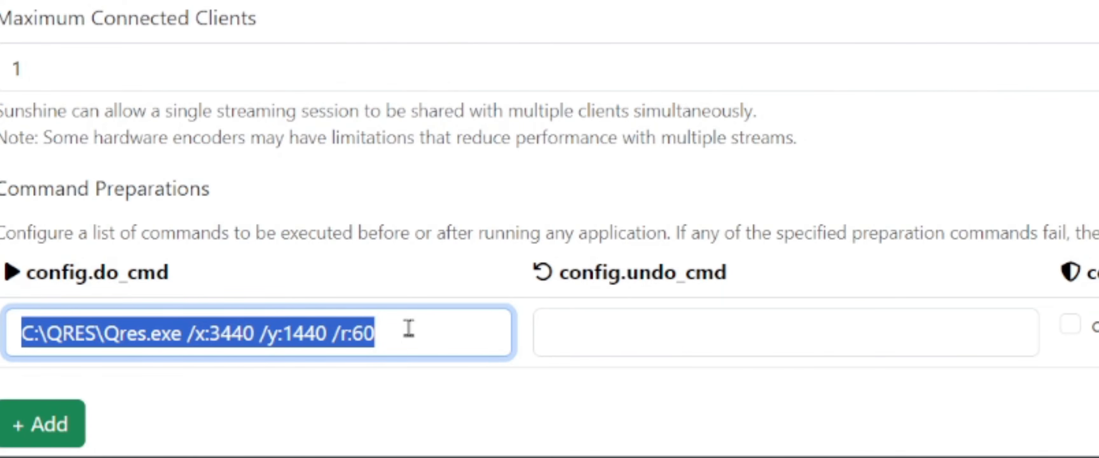
left_click(570, 339)
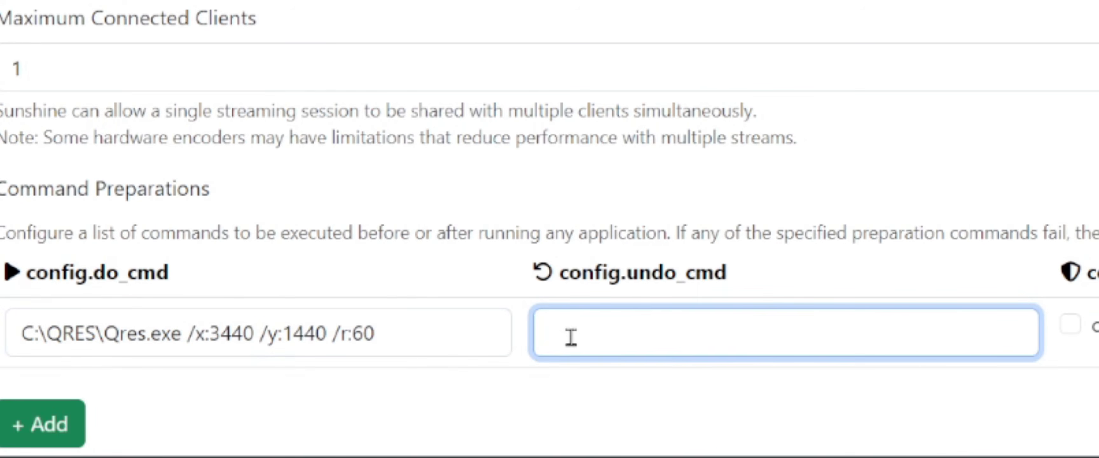
key("ctrl+v")
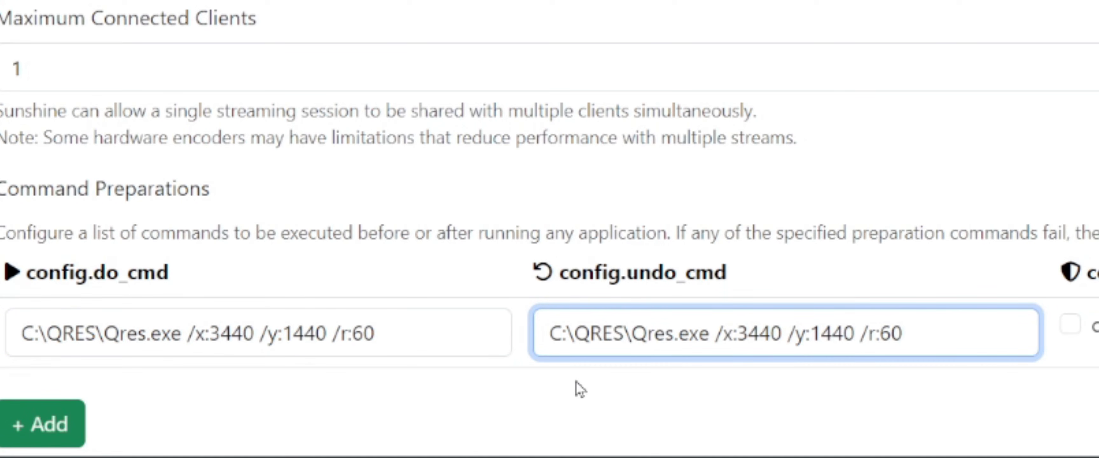
Change the undo command's horizontal resolution to 2560 and its refresh rate to 165
left_click_drag(781, 337, 731, 336)
key("BackSpace")
type("2560")
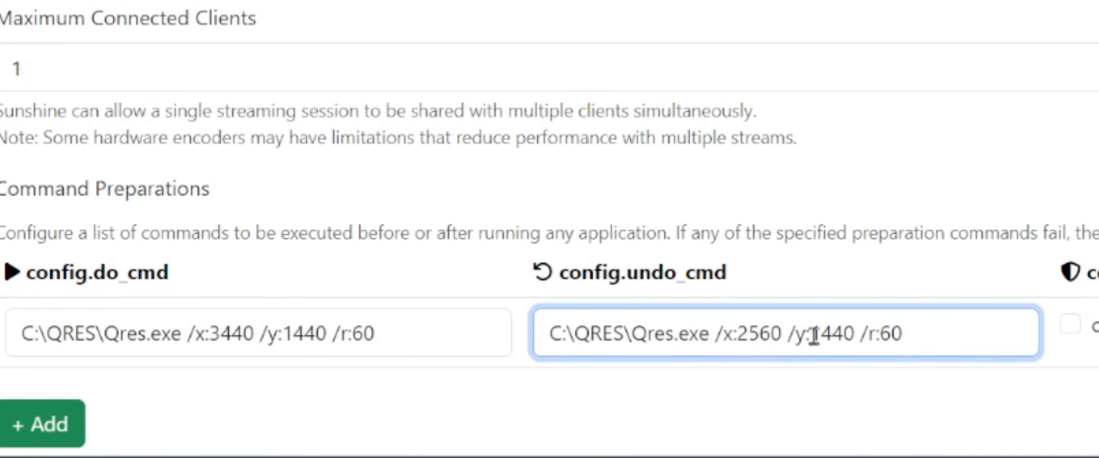
left_click_drag(812, 336, 862, 367)
left_click_drag(880, 338, 918, 340)
type("165")
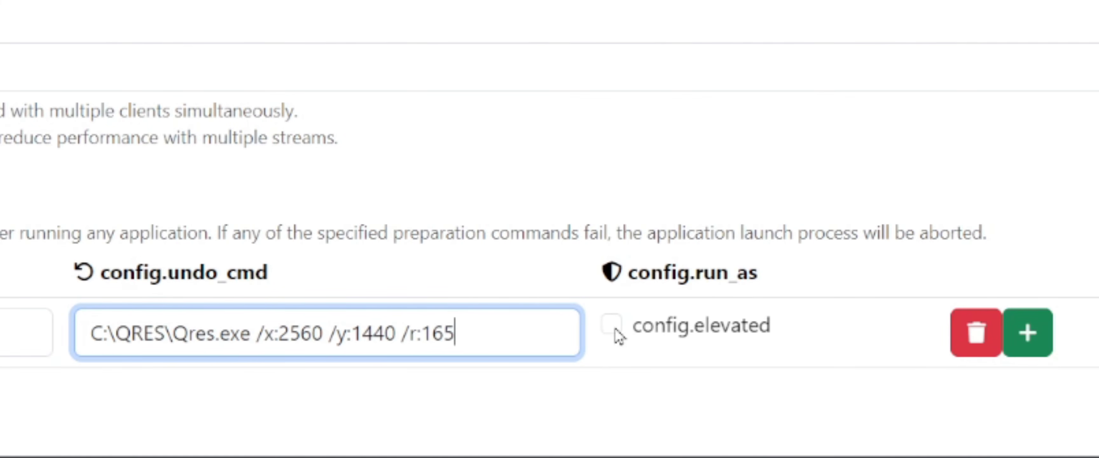
Enable elevated execution for the preparation entry, then save the configuration and apply it to restart Sunshine
left_click(615, 335)
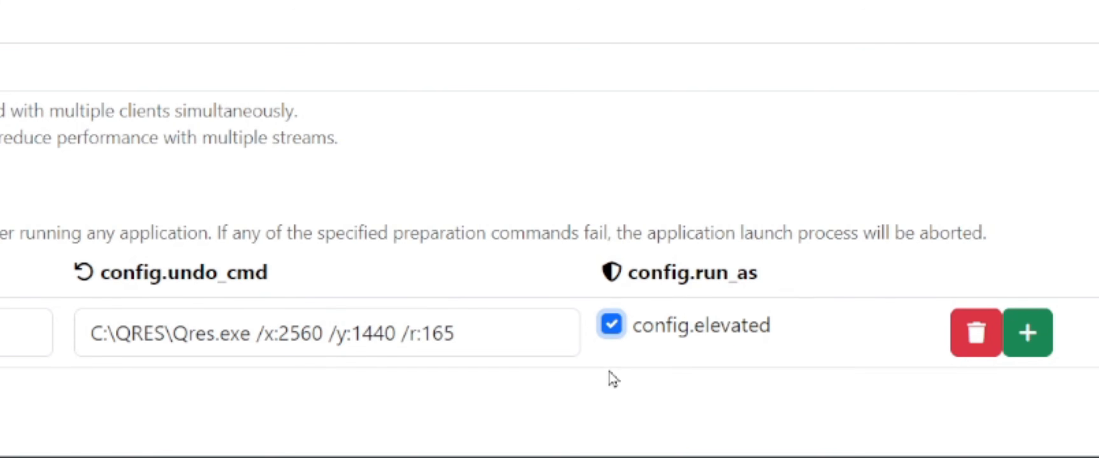
scroll(753, 301, "down", 2)
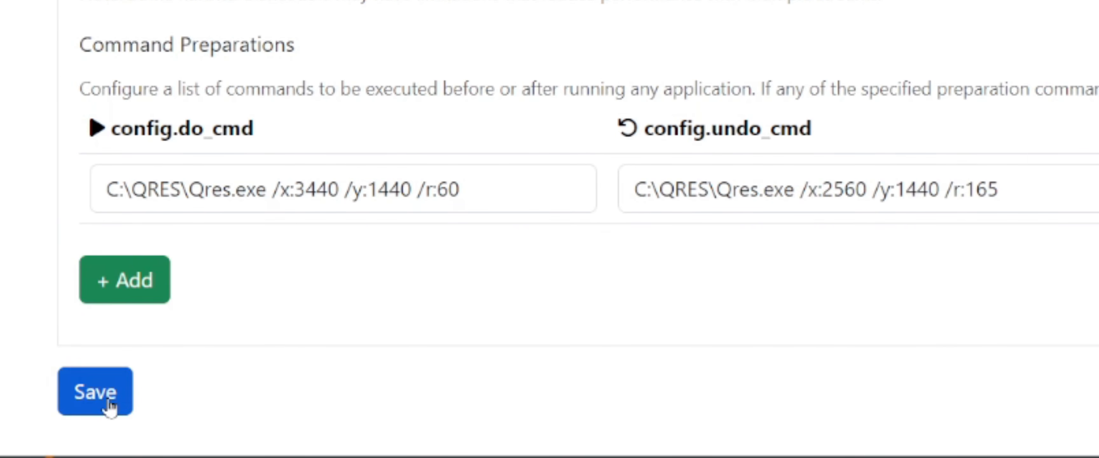
left_click(110, 407)
scroll(220, 373, "down", 2)
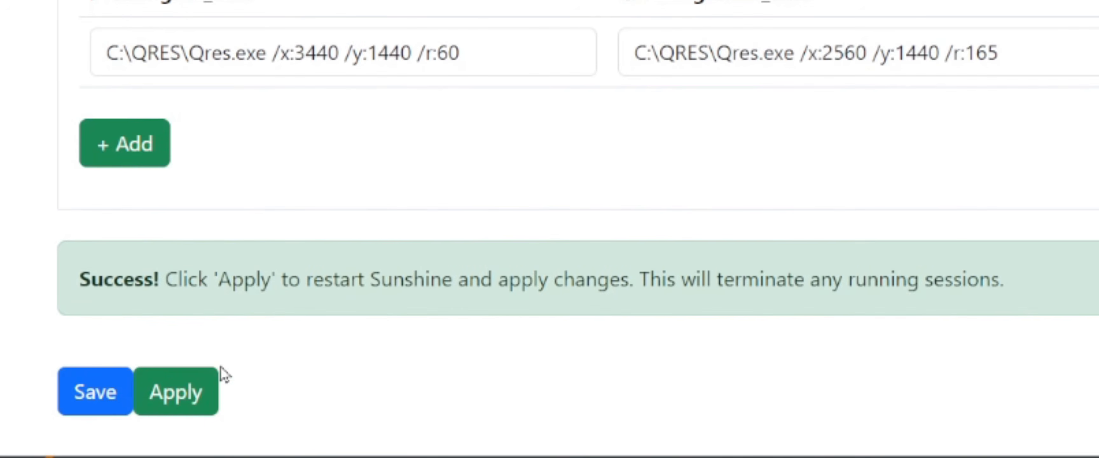
left_click(172, 405)
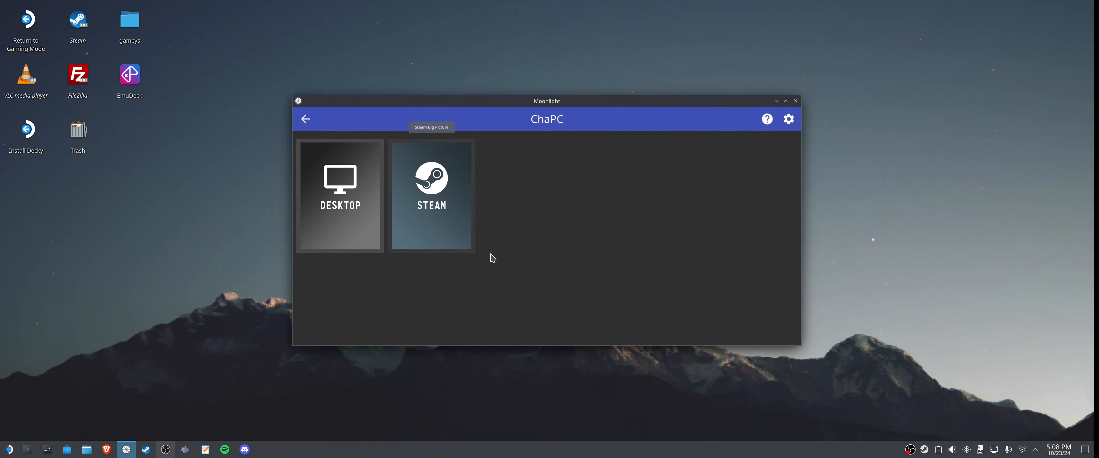
In Moonlight on the client, test the host's Desktop stream and quit the streaming session
left_click(350, 211)
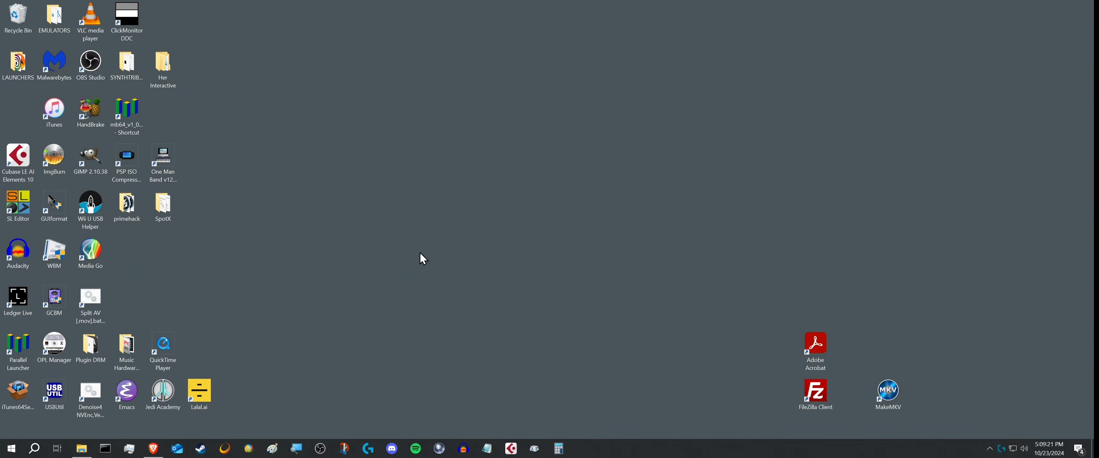
key("ctrl+alt+shift+q")
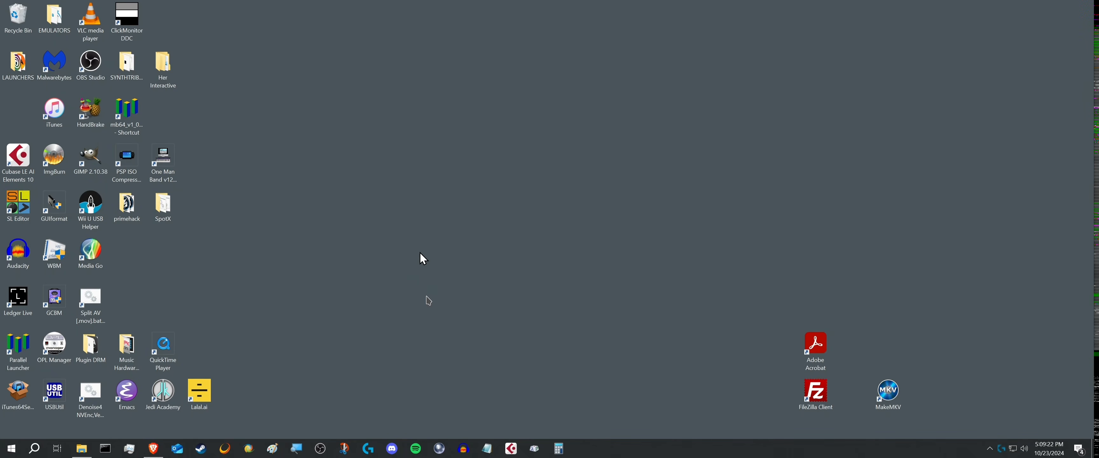